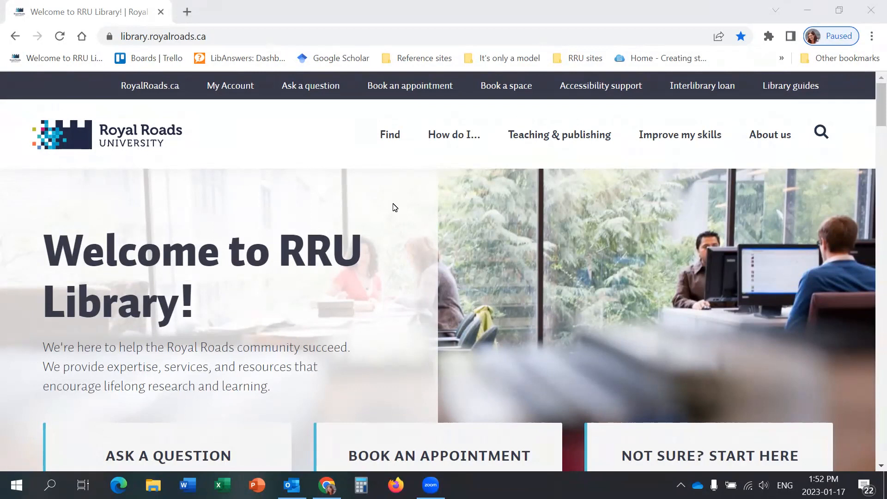
Step: Open the A-Z database list from the library home page's Discovery search section
{"action": "scroll", "coordinate": [396, 210], "scroll_direction": "down", "scroll_amount": 5}
{"action": "scroll", "coordinate": [393, 208], "scroll_direction": "down", "scroll_amount": 6}
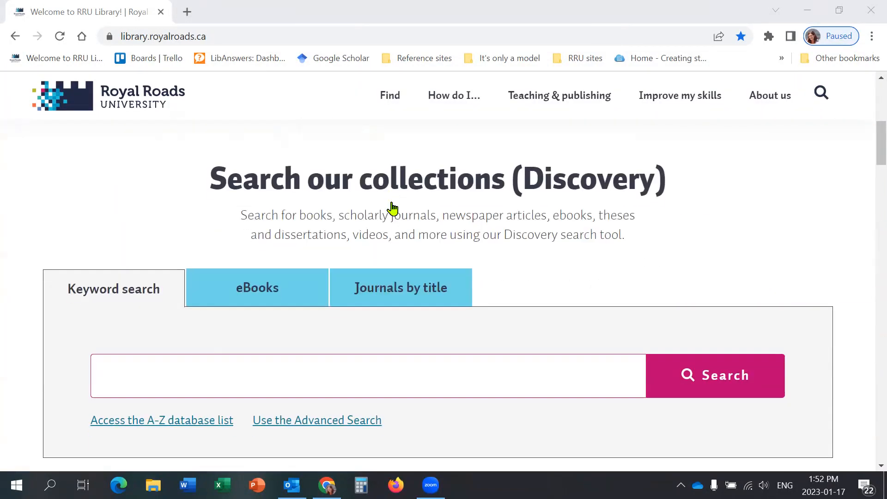
{"action": "scroll", "coordinate": [348, 214], "scroll_direction": "down", "scroll_amount": 1}
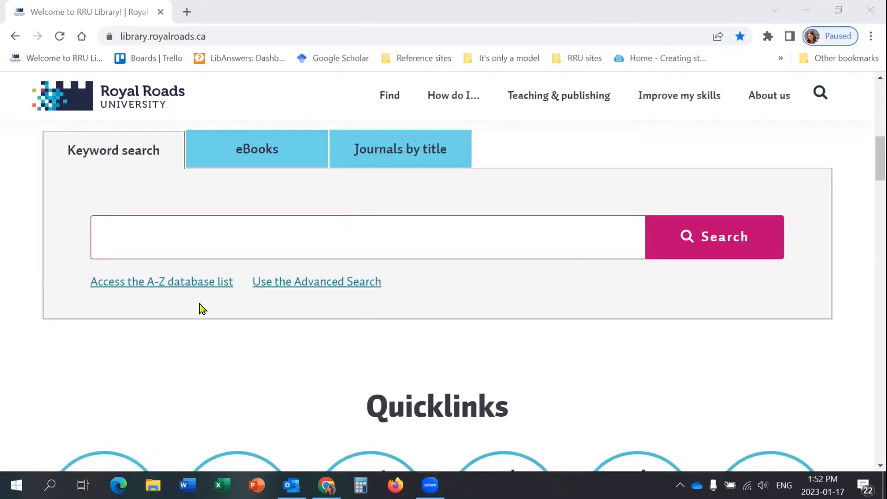
{"action": "left_click", "coordinate": [177, 287]}
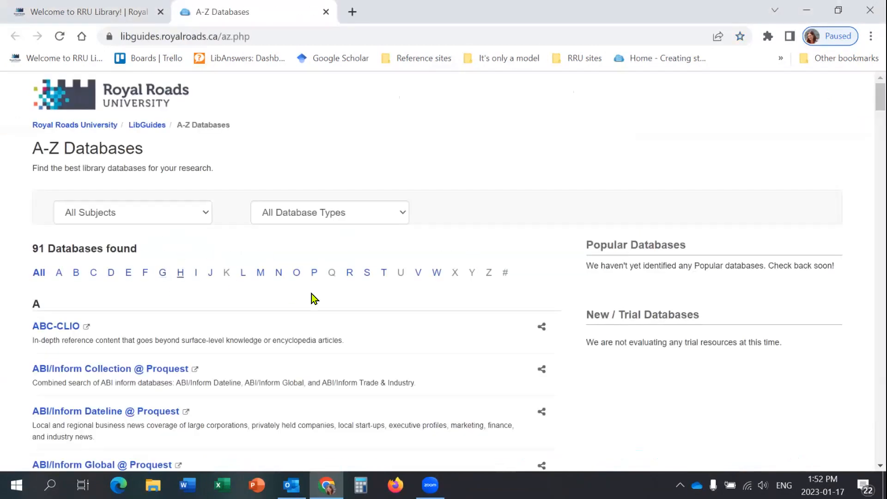
Step: Filter the databases to the letter S and open Statista Global Consumer Survey
{"action": "left_click", "coordinate": [366, 280]}
{"action": "scroll", "coordinate": [242, 327], "scroll_direction": "down", "scroll_amount": 6}
{"action": "scroll", "coordinate": [242, 326], "scroll_direction": "down", "scroll_amount": 8}
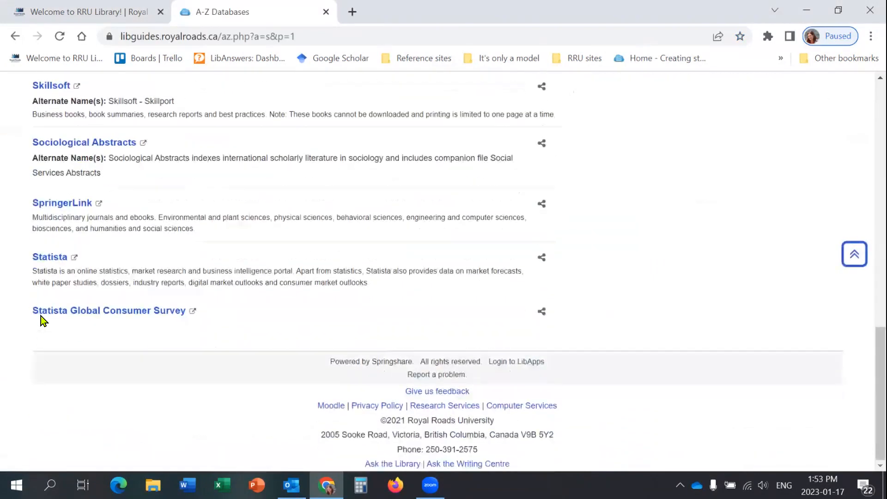
{"action": "left_click", "coordinate": [72, 316]}
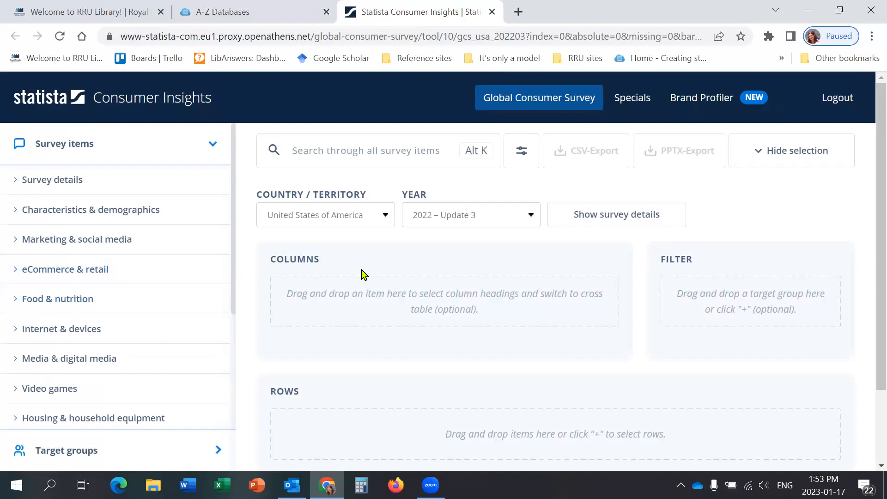
Step: Set the survey's country to Canada
{"action": "left_click", "coordinate": [358, 215]}
{"action": "left_click_drag", "start_coordinate": [388, 381], "coordinate": [389, 242]}
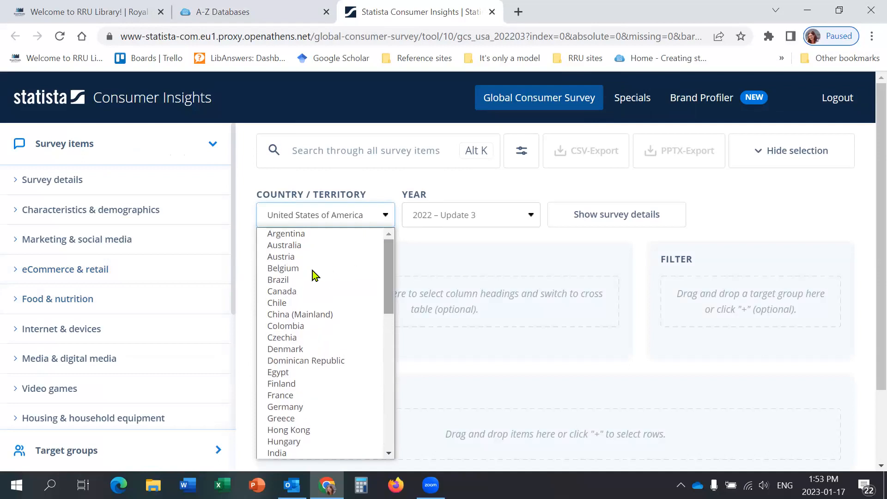
{"action": "left_click", "coordinate": [290, 292]}
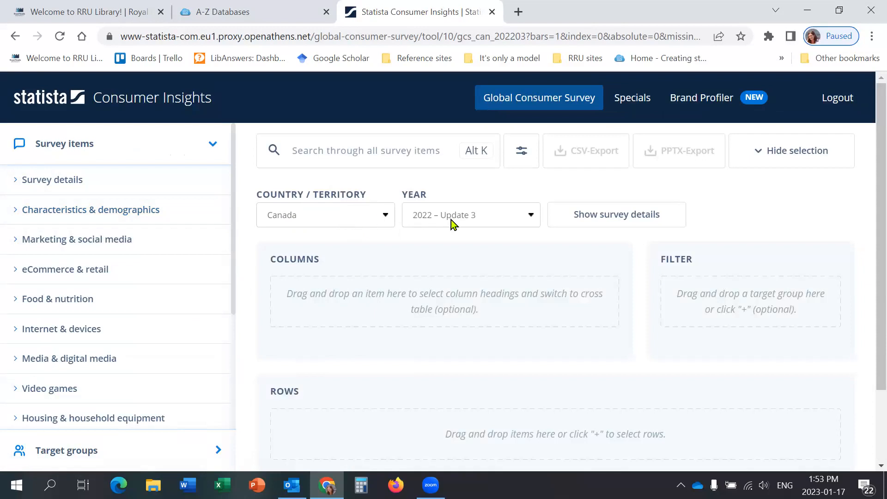
Step: Choose 2022 – Update 3 as the survey year and view the survey details for Canada
{"action": "left_click", "coordinate": [523, 220]}
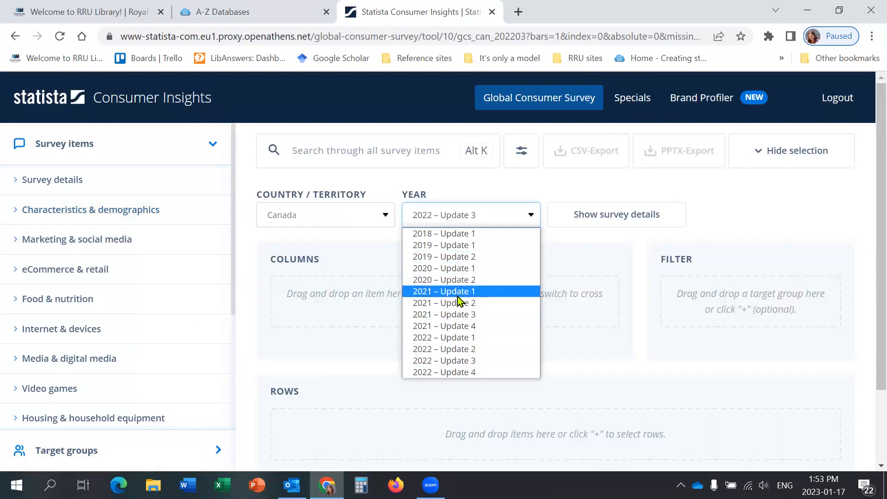
{"action": "left_click", "coordinate": [447, 360]}
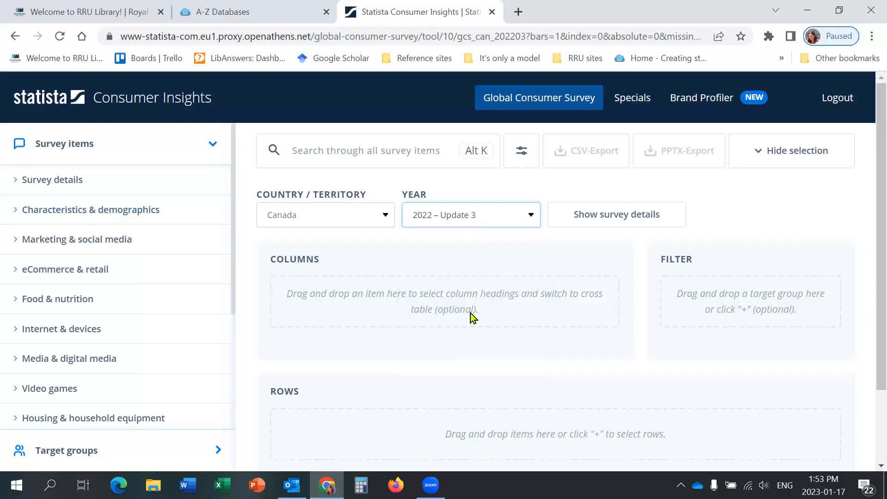
{"action": "left_click", "coordinate": [619, 220]}
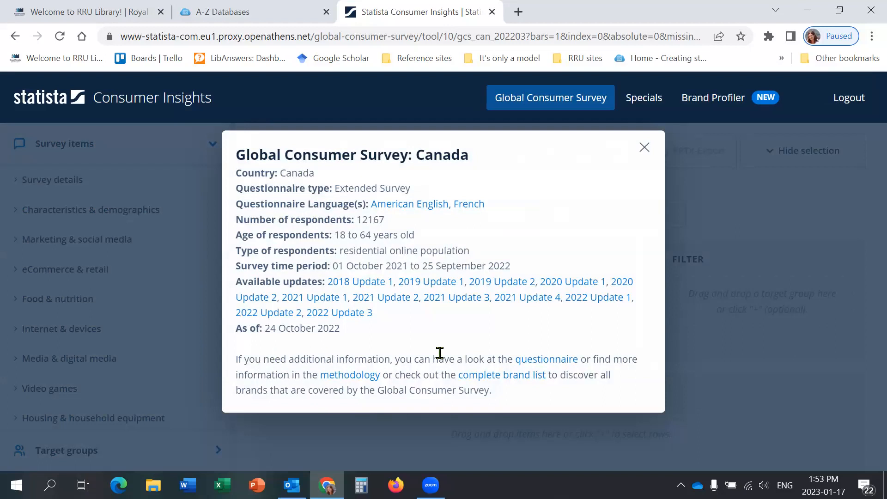
{"action": "left_click", "coordinate": [644, 147]}
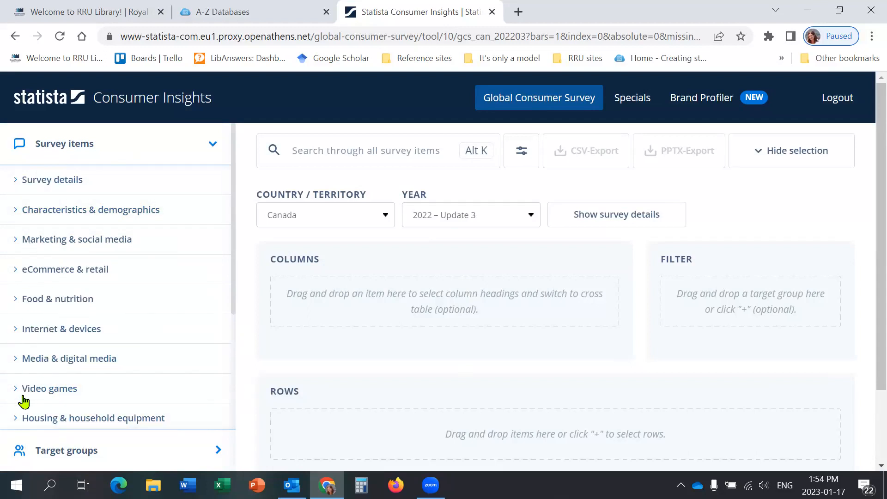
Step: Search the survey items for "organic" and add Attitudes towards food to the selection
{"action": "left_click", "coordinate": [302, 157]}
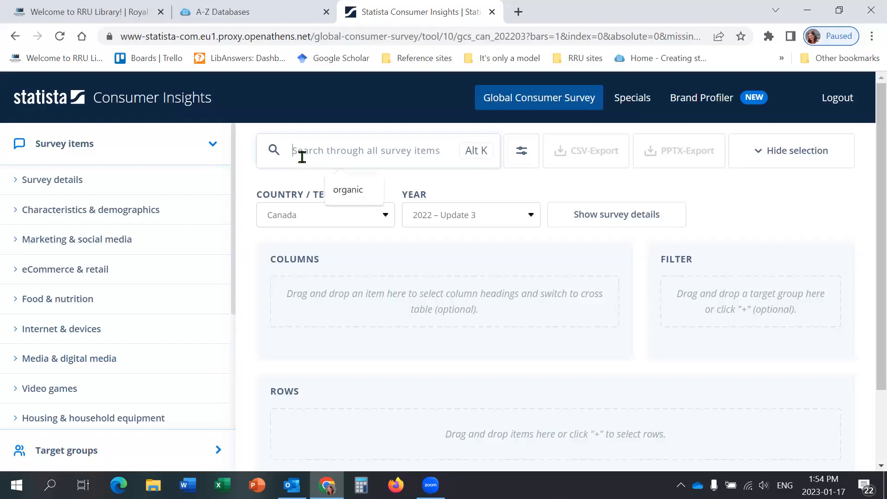
{"action": "type", "text": "organic"}
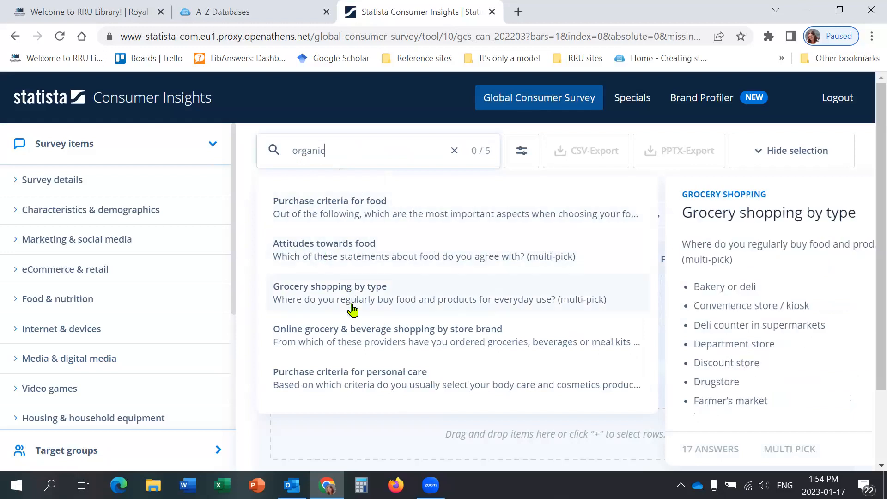
{"action": "left_click", "coordinate": [332, 257]}
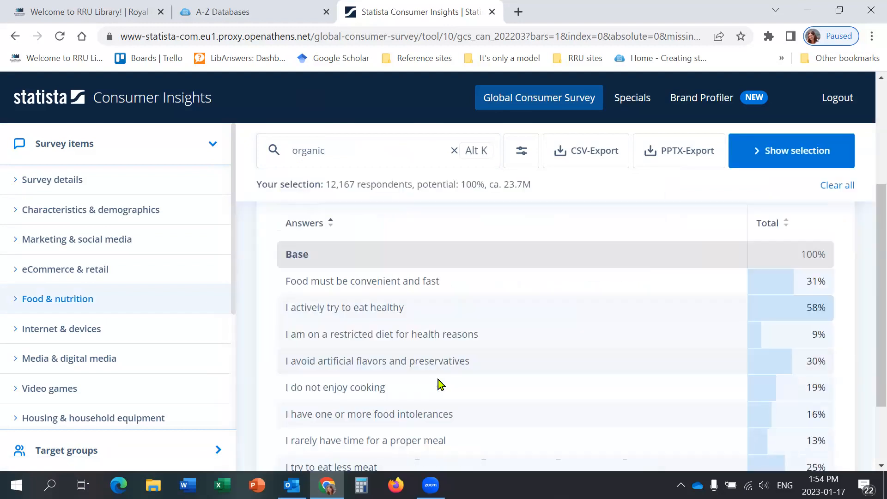
Step: Examine the answers and total percentages in the Attitudes towards food table
{"action": "scroll", "coordinate": [438, 380], "scroll_direction": "down", "scroll_amount": 1}
{"action": "scroll", "coordinate": [424, 355], "scroll_direction": "up", "scroll_amount": 3}
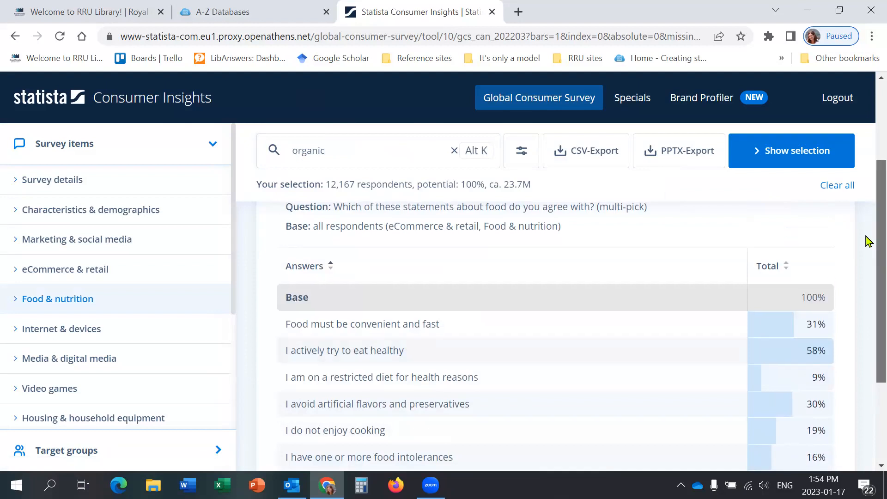
{"action": "scroll", "coordinate": [868, 241], "scroll_direction": "down", "scroll_amount": 3}
{"action": "scroll", "coordinate": [778, 279], "scroll_direction": "up", "scroll_amount": 1}
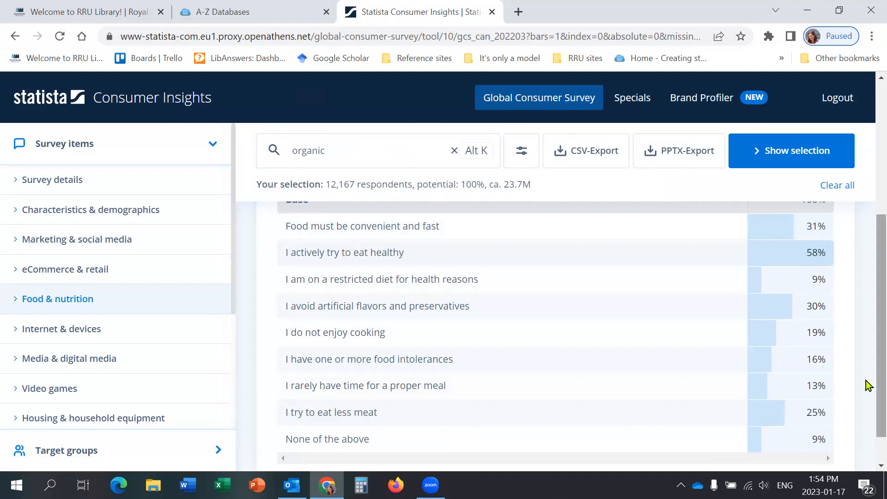
{"action": "scroll", "coordinate": [867, 388], "scroll_direction": "up", "scroll_amount": 3}
{"action": "scroll", "coordinate": [868, 327], "scroll_direction": "up", "scroll_amount": 3}
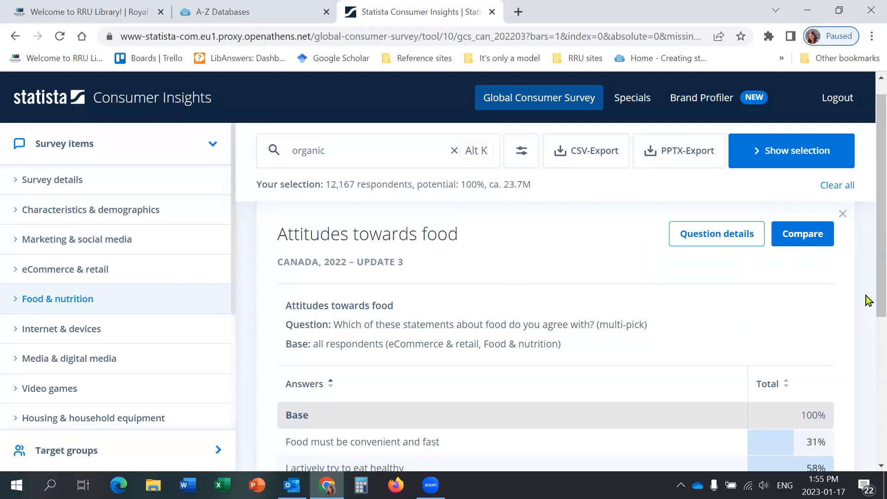
{"action": "scroll", "coordinate": [865, 251], "scroll_direction": "up", "scroll_amount": 3}
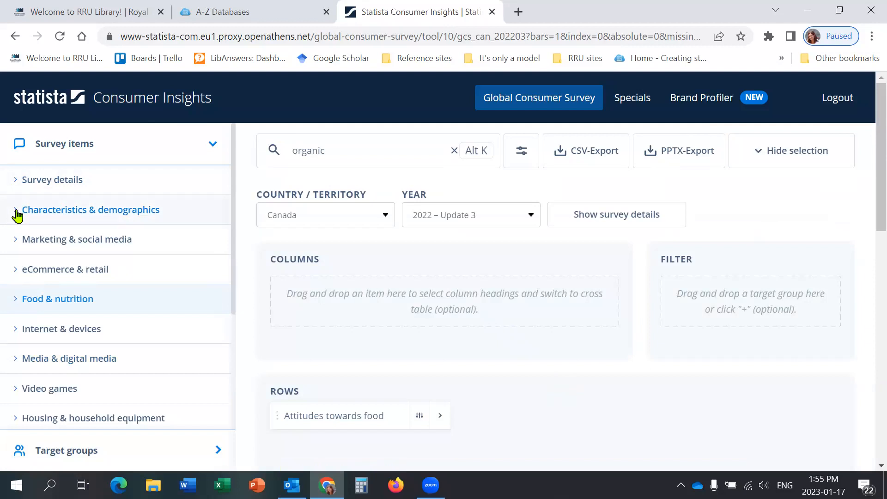
Step: Add Age (life stages) from the Demographics items under Characteristics & demographics to the rows
{"action": "left_click", "coordinate": [138, 221]}
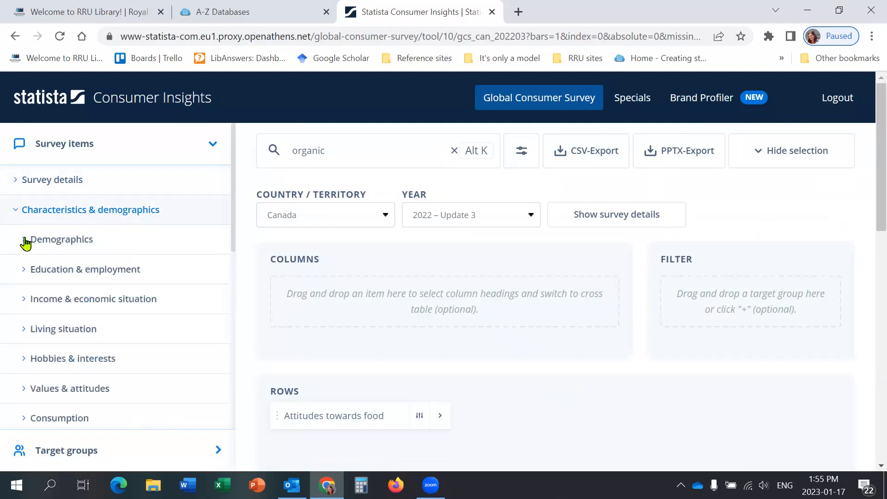
{"action": "left_click", "coordinate": [60, 240]}
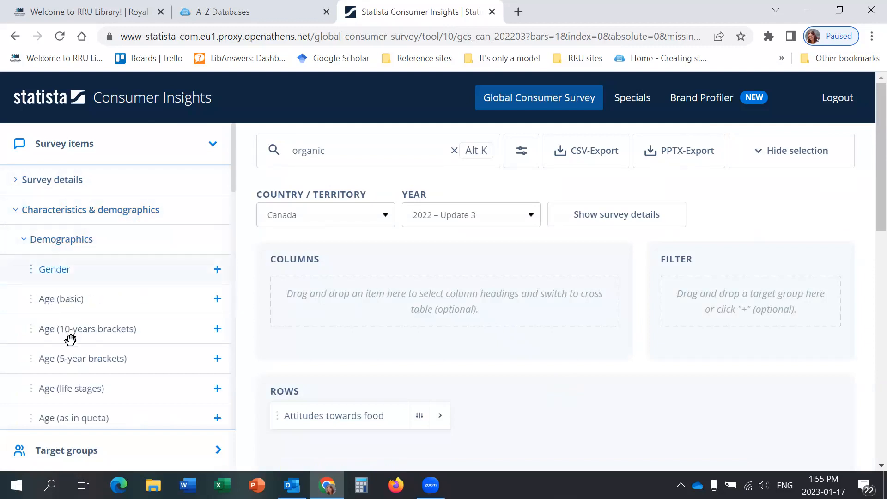
{"action": "scroll", "coordinate": [99, 271], "scroll_direction": "down", "scroll_amount": 2}
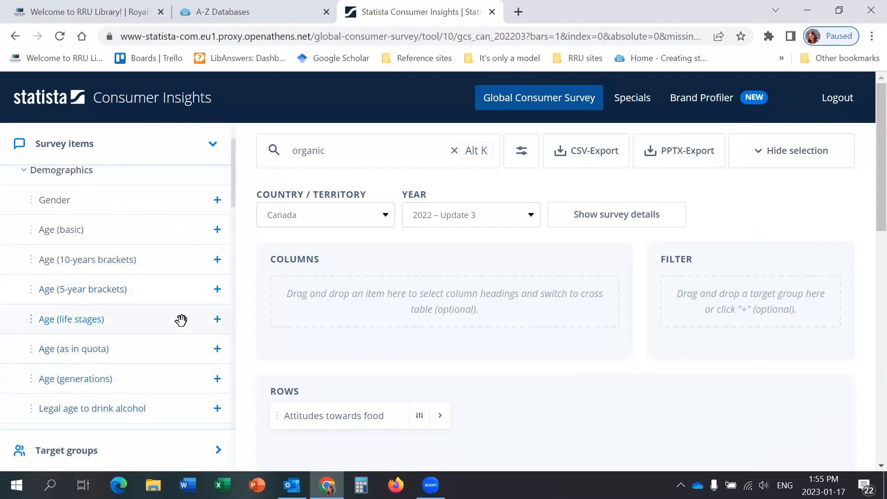
{"action": "left_click", "coordinate": [215, 323]}
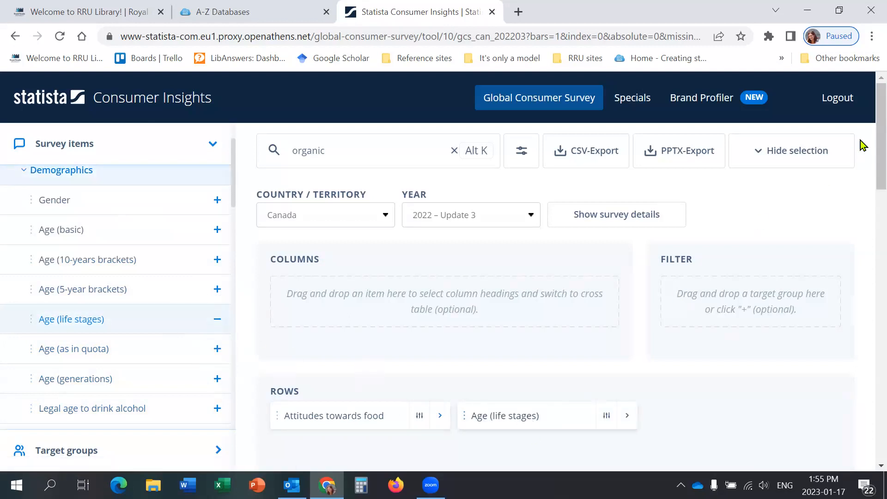
Step: Move Age (life stages) from the rows to the columns to build a cross table with Attitudes towards food
{"action": "scroll", "coordinate": [868, 251], "scroll_direction": "down", "scroll_amount": 15}
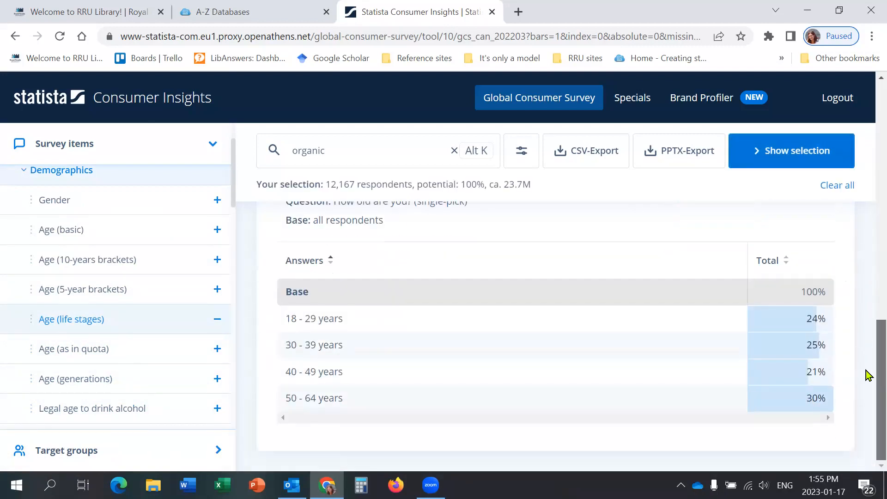
{"action": "scroll", "coordinate": [868, 286], "scroll_direction": "up", "scroll_amount": 5}
{"action": "scroll", "coordinate": [867, 223], "scroll_direction": "up", "scroll_amount": 10}
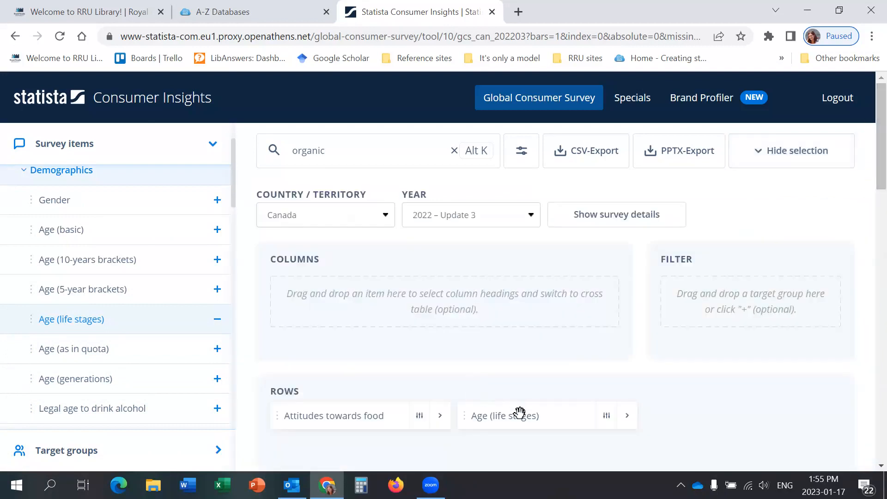
{"action": "left_click_drag", "start_coordinate": [511, 419], "coordinate": [332, 301]}
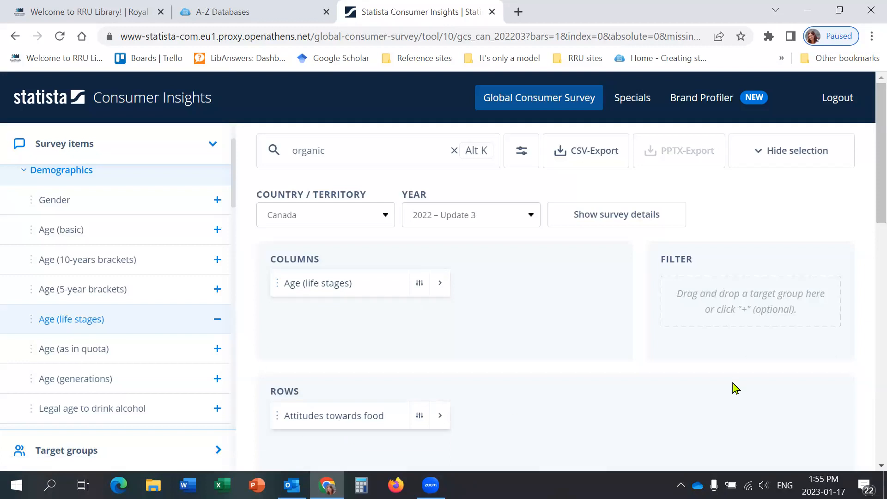
Step: Examine the food attitude answers across all age groups in the cross table
{"action": "scroll", "coordinate": [533, 386], "scroll_direction": "down", "scroll_amount": 5}
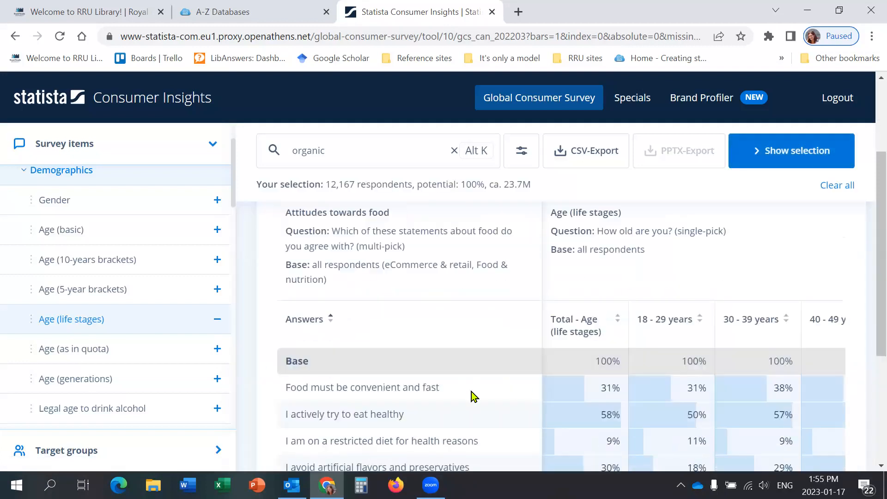
{"action": "scroll", "coordinate": [472, 392], "scroll_direction": "down", "scroll_amount": 1}
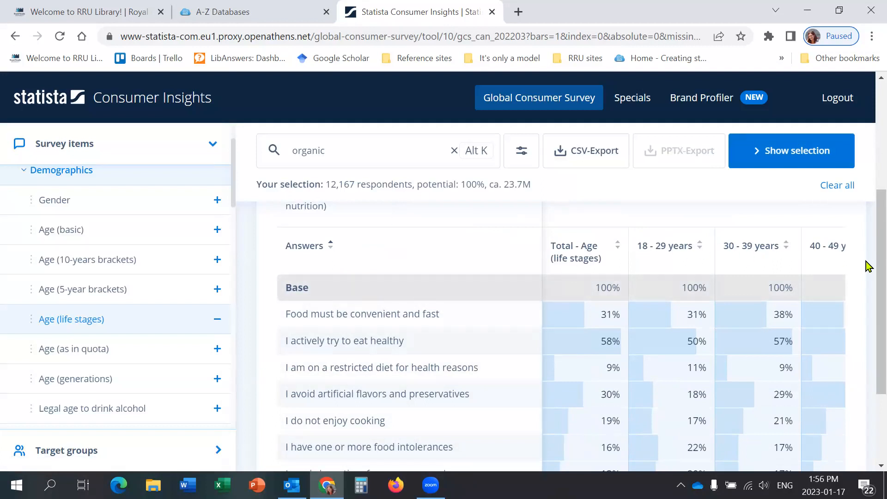
{"action": "scroll", "coordinate": [866, 360], "scroll_direction": "down", "scroll_amount": 3}
{"action": "left_click_drag", "start_coordinate": [690, 417], "coordinate": [865, 408]}
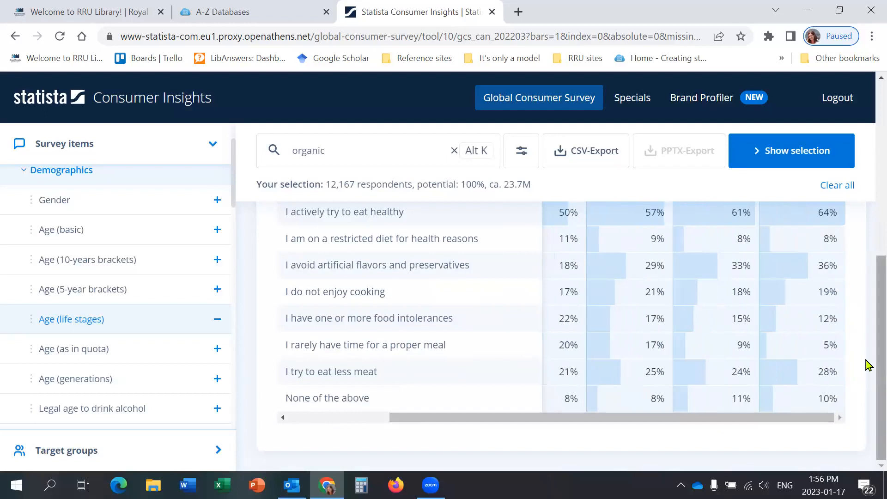
{"action": "scroll", "coordinate": [866, 358], "scroll_direction": "up", "scroll_amount": 3}
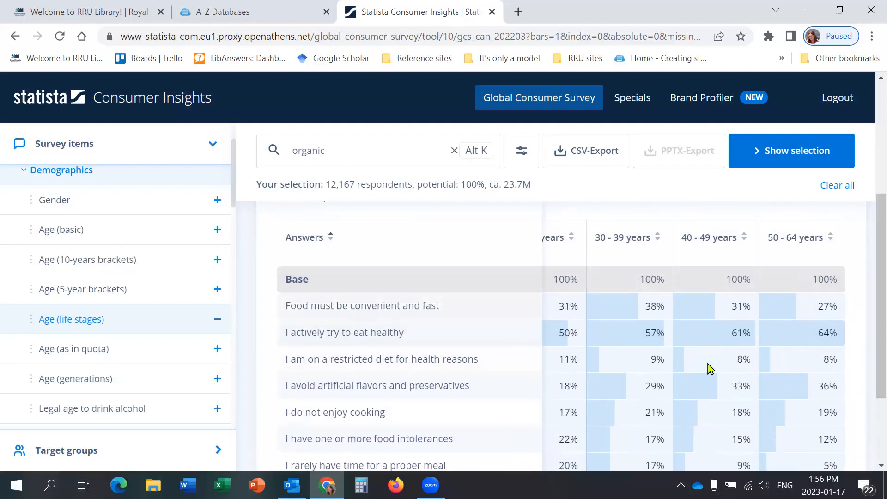
Step: Show absolute values in the cross table and visualize its percentages as a heatmap
{"action": "left_click", "coordinate": [518, 161]}
{"action": "left_click", "coordinate": [518, 162]}
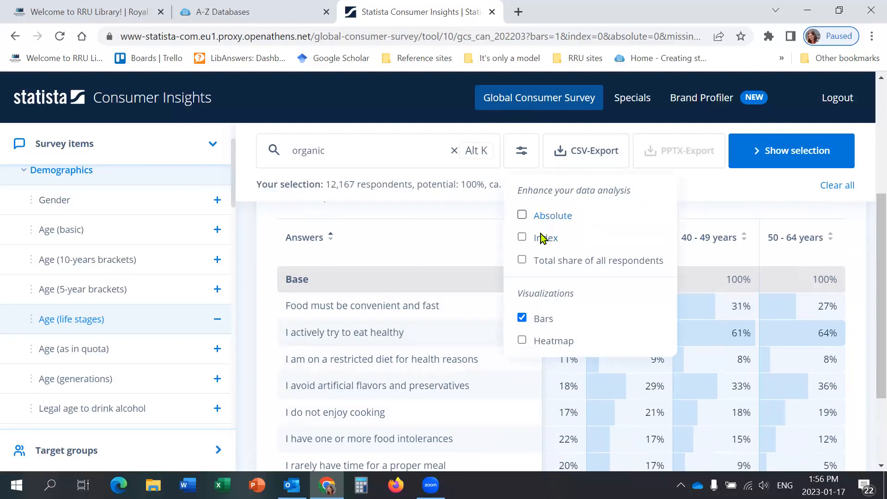
{"action": "left_click", "coordinate": [522, 215]}
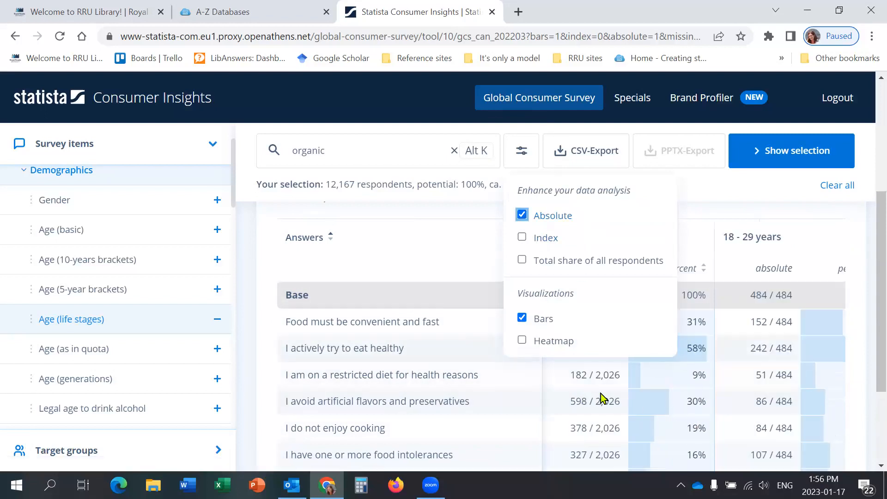
{"action": "left_click", "coordinate": [523, 341]}
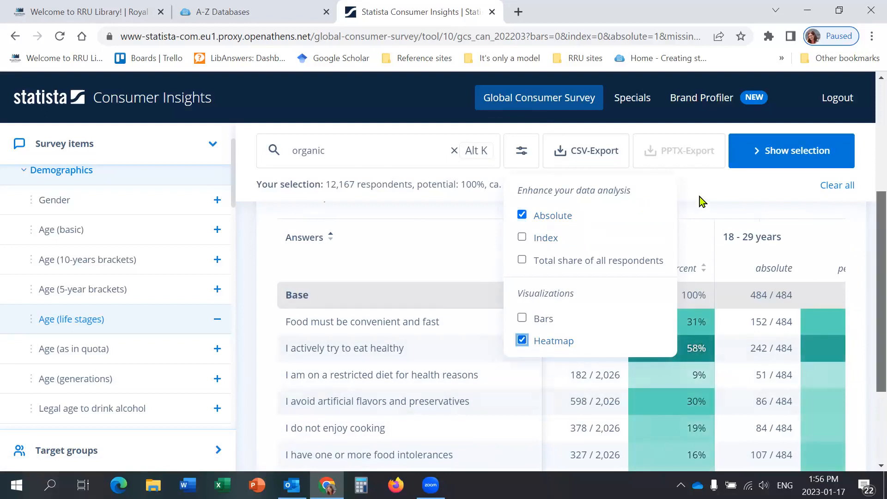
{"action": "left_click", "coordinate": [701, 368]}
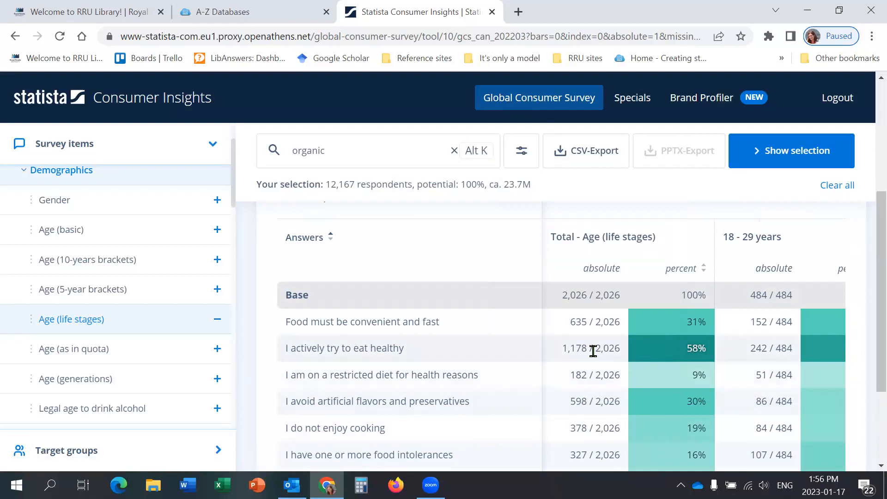
Step: Turn off the absolute values in the cross table and review the heatmap percentages
{"action": "left_click", "coordinate": [523, 159]}
{"action": "left_click", "coordinate": [522, 215]}
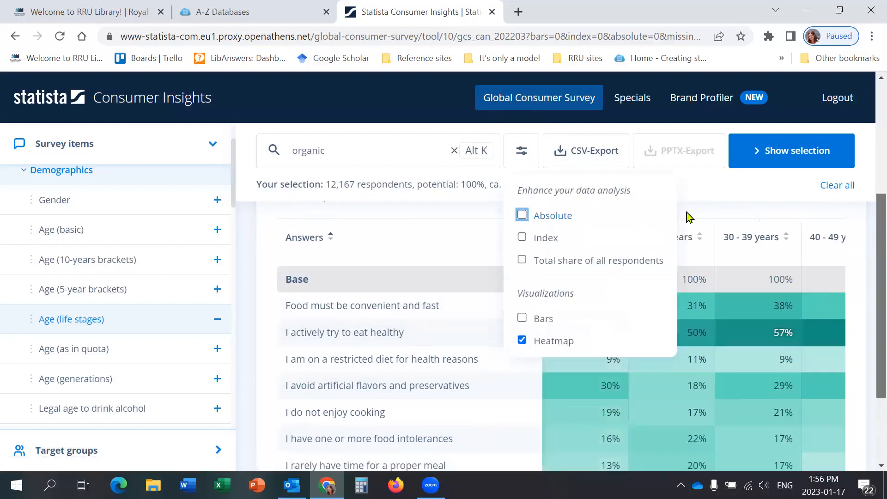
{"action": "left_click", "coordinate": [866, 257]}
{"action": "scroll", "coordinate": [866, 319], "scroll_direction": "down", "scroll_amount": 1}
{"action": "scroll", "coordinate": [868, 161], "scroll_direction": "up", "scroll_amount": 5}
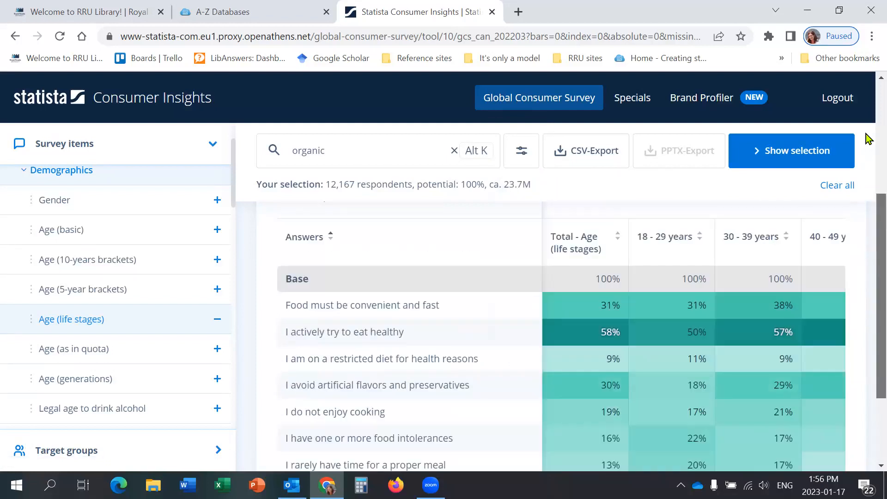
Step: Start a new custom target group and name it Millennial Women in a relationship
{"action": "left_click", "coordinate": [785, 157]}
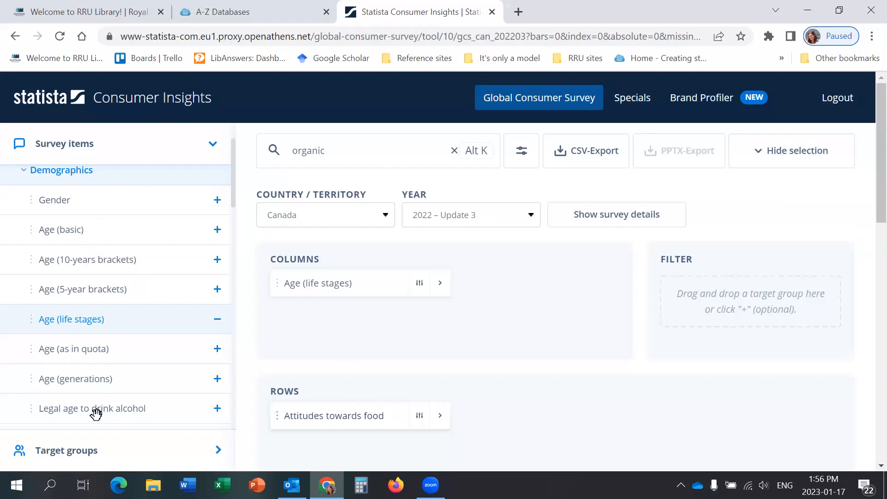
{"action": "left_click", "coordinate": [71, 458]}
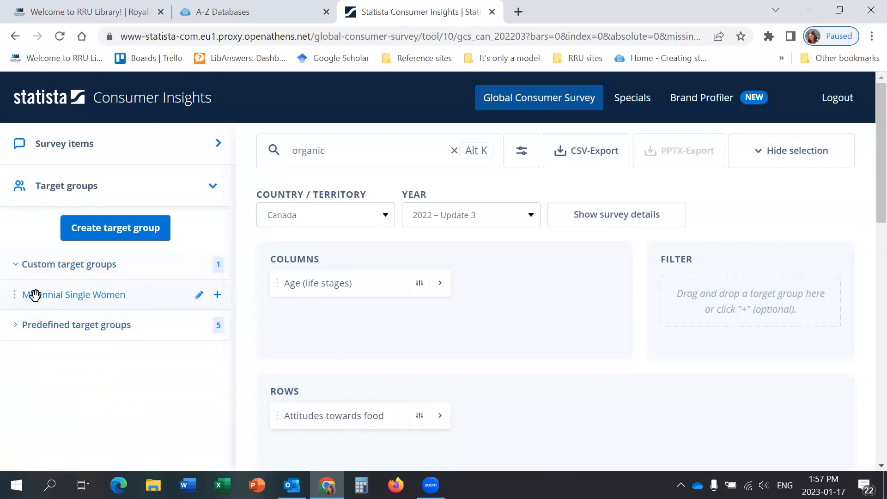
{"action": "left_click", "coordinate": [101, 233]}
{"action": "left_click", "coordinate": [101, 233]}
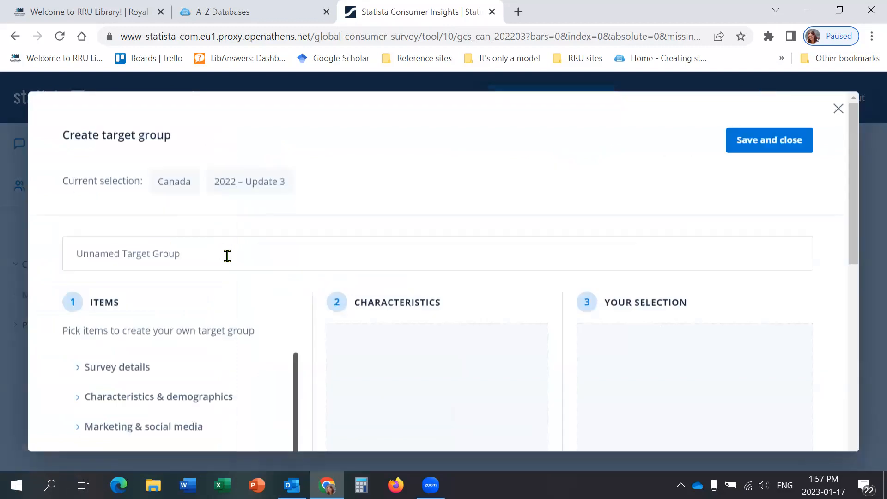
{"action": "left_click", "coordinate": [73, 250]}
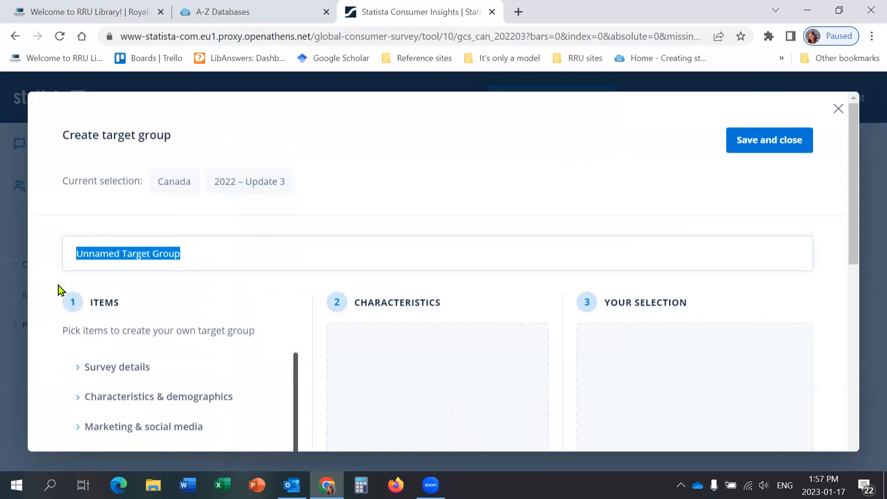
{"action": "type", "text": "Mill"}
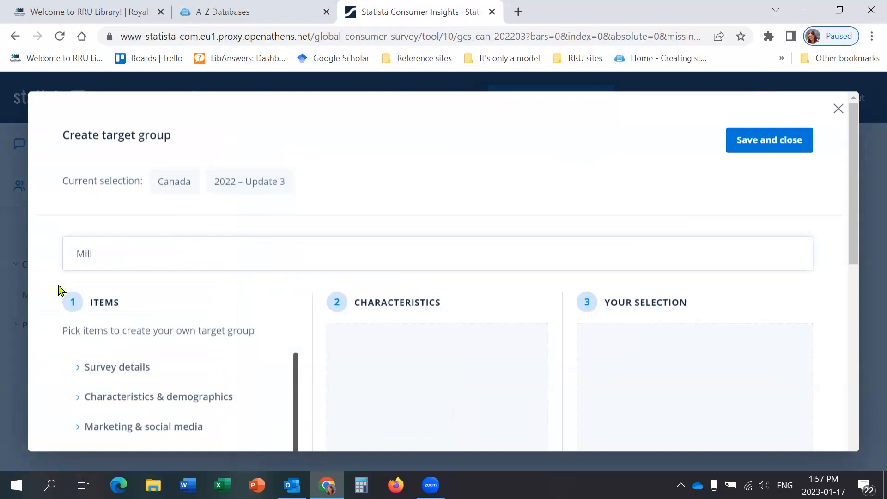
{"action": "type", "text": "ennial Women in a"}
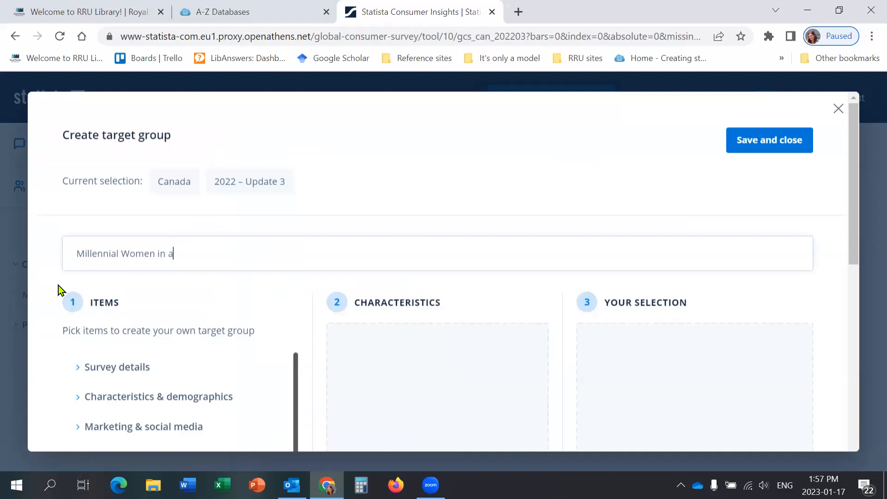
{"action": "type", "text": " relationship"}
Step: Add the Female gender from the demographics items to the target group
{"action": "scroll", "coordinate": [220, 310], "scroll_direction": "down", "scroll_amount": 3}
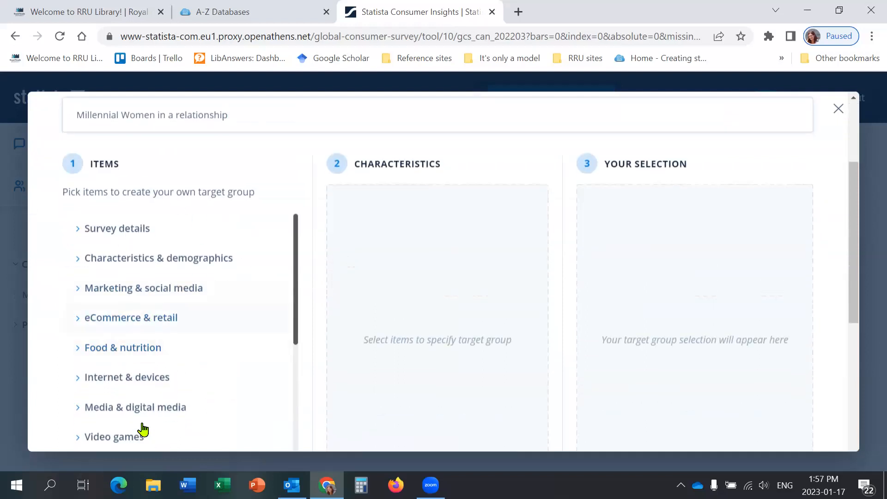
{"action": "left_click", "coordinate": [66, 259]}
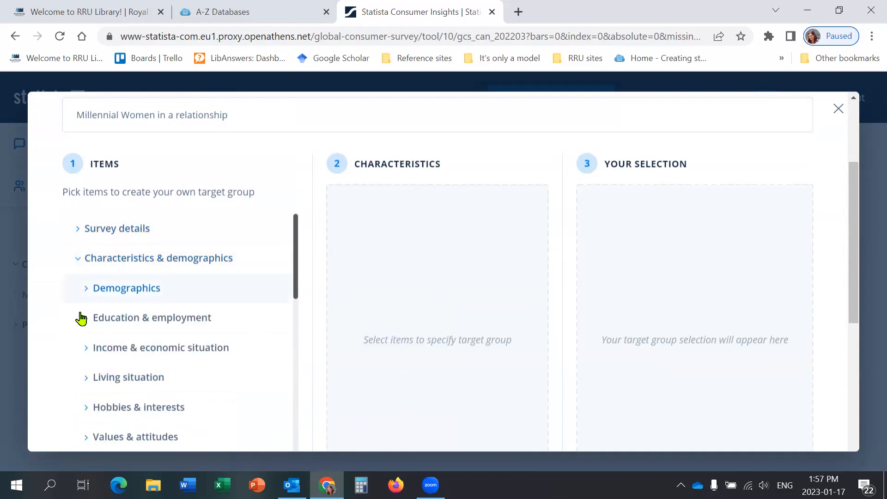
{"action": "left_click", "coordinate": [84, 296]}
{"action": "scroll", "coordinate": [113, 256], "scroll_direction": "down", "scroll_amount": 2}
{"action": "left_click", "coordinate": [113, 253]}
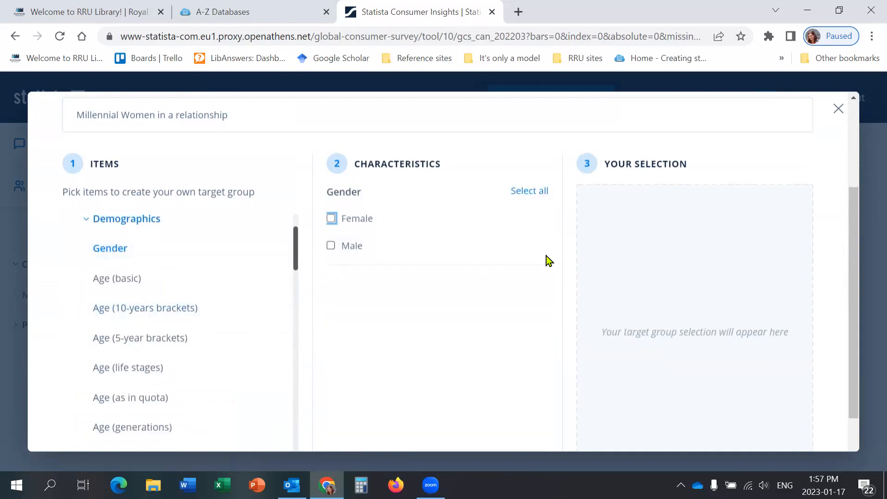
{"action": "left_click", "coordinate": [331, 218]}
Step: Add the Millennials / Generation Y (1980-1994) generation and the In a relationship status to the target group
{"action": "scroll", "coordinate": [106, 366], "scroll_direction": "down", "scroll_amount": 2}
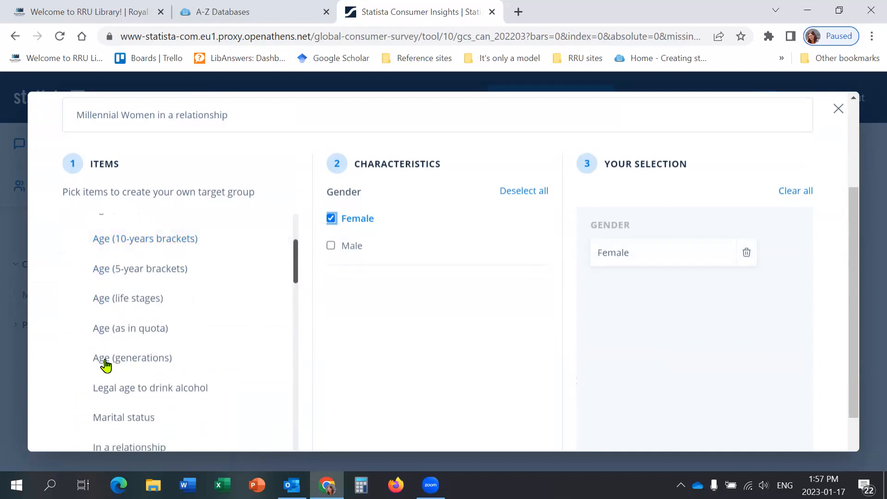
{"action": "left_click", "coordinate": [159, 367]}
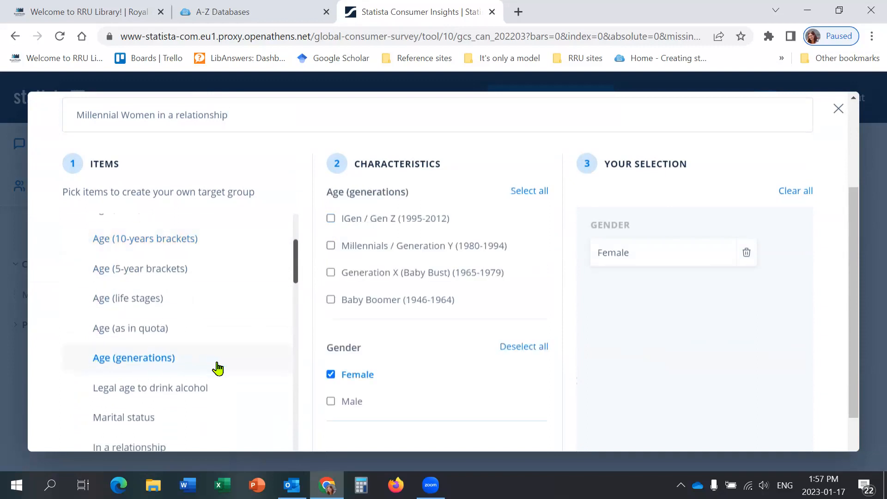
{"action": "left_click", "coordinate": [331, 246]}
{"action": "scroll", "coordinate": [136, 300], "scroll_direction": "down", "scroll_amount": 3}
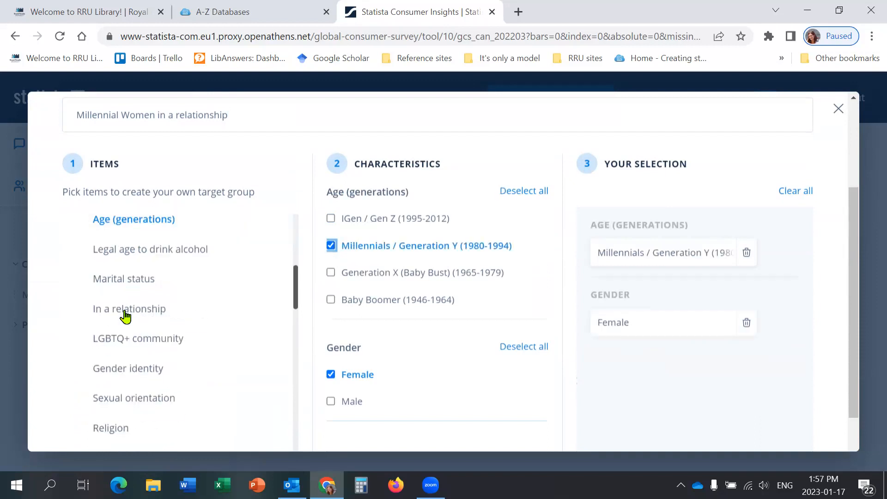
{"action": "left_click", "coordinate": [129, 310]}
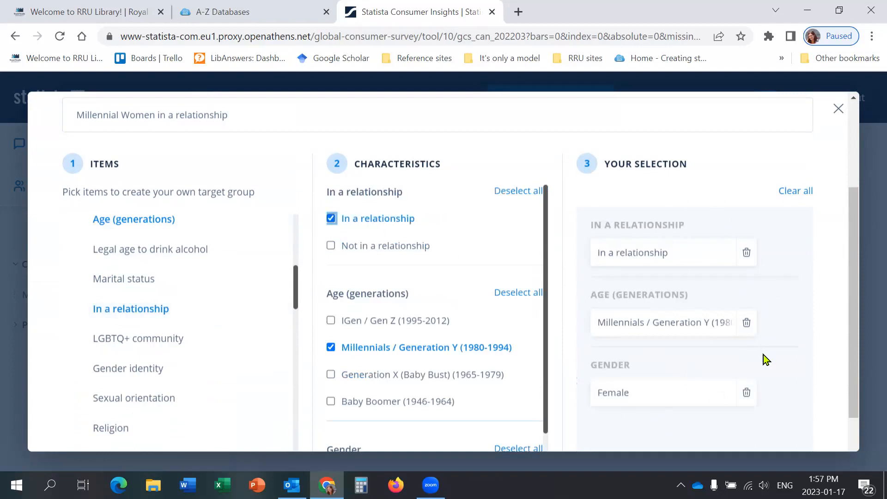
Step: Check the target group's selected criteria and number of respondents, and save the group
{"action": "scroll", "coordinate": [753, 301], "scroll_direction": "down", "scroll_amount": 2}
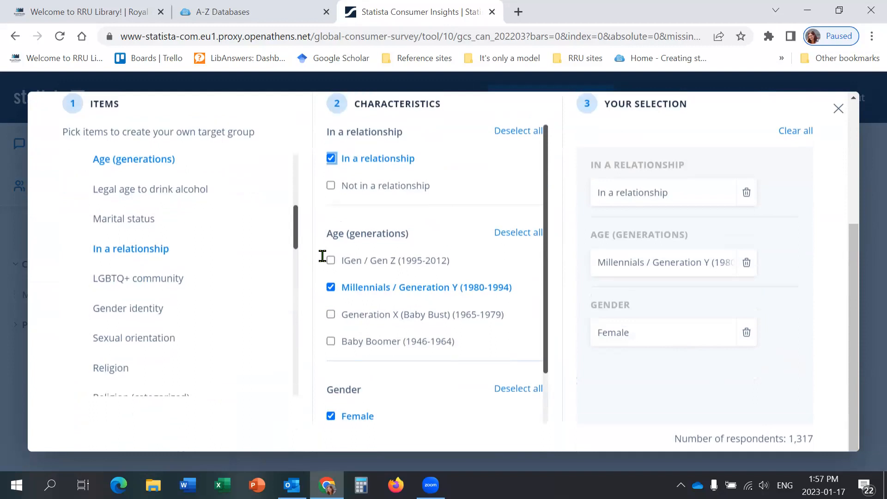
{"action": "scroll", "coordinate": [351, 258], "scroll_direction": "up", "scroll_amount": 4}
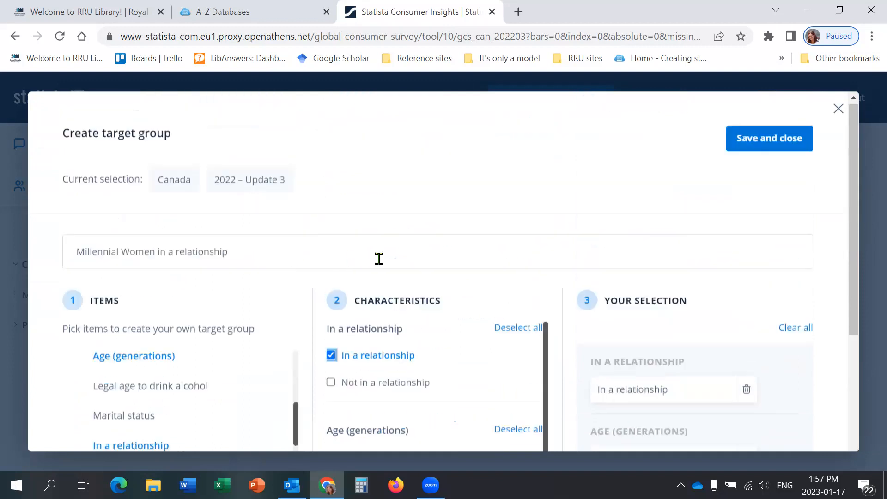
{"action": "left_click", "coordinate": [774, 146]}
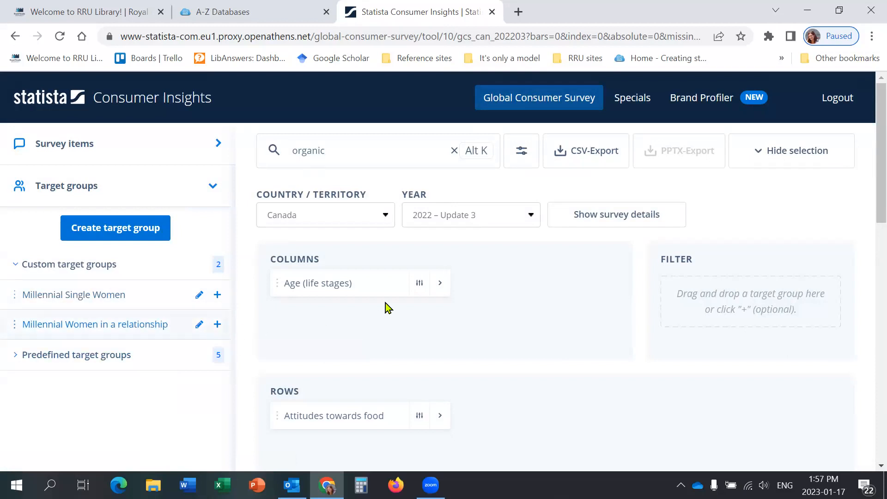
Step: Remove Age (life stages) from the columns, filter the food attitudes by Millennial Women in a relationship, and review the answers
{"action": "left_click", "coordinate": [447, 295]}
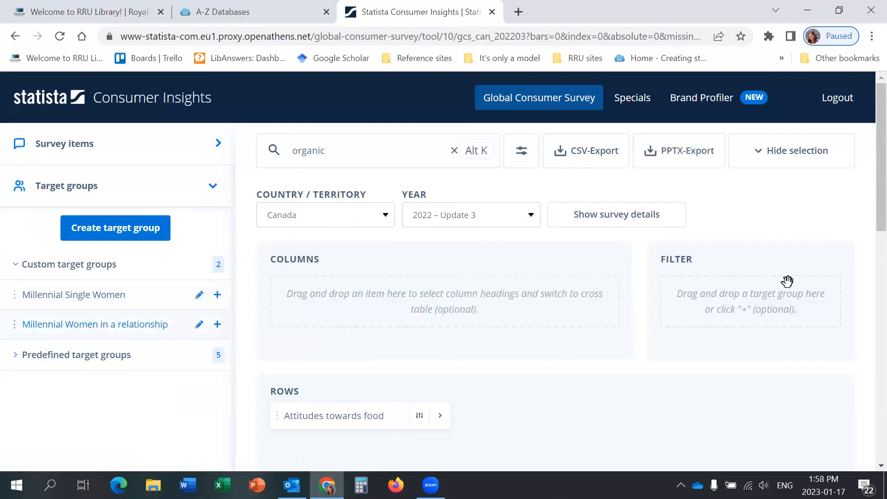
{"action": "left_click_drag", "start_coordinate": [787, 281], "coordinate": [785, 282]}
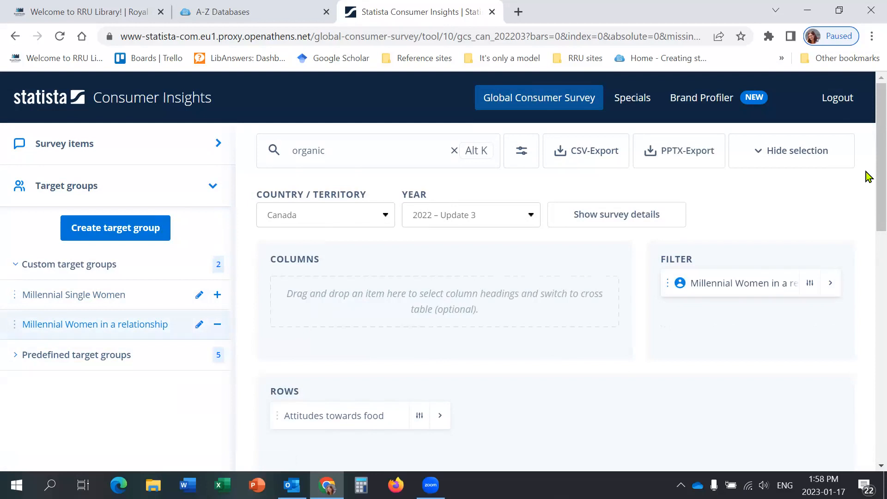
{"action": "scroll", "coordinate": [867, 258], "scroll_direction": "down", "scroll_amount": 3}
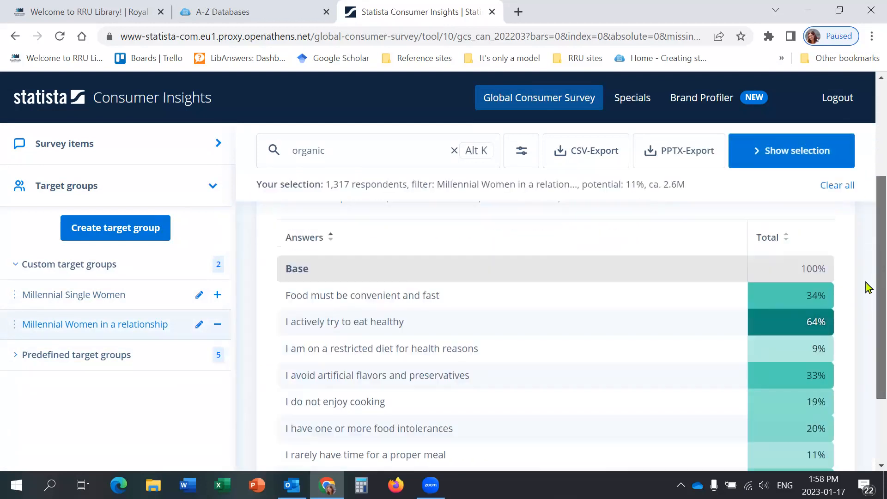
{"action": "scroll", "coordinate": [869, 287], "scroll_direction": "down", "scroll_amount": 3}
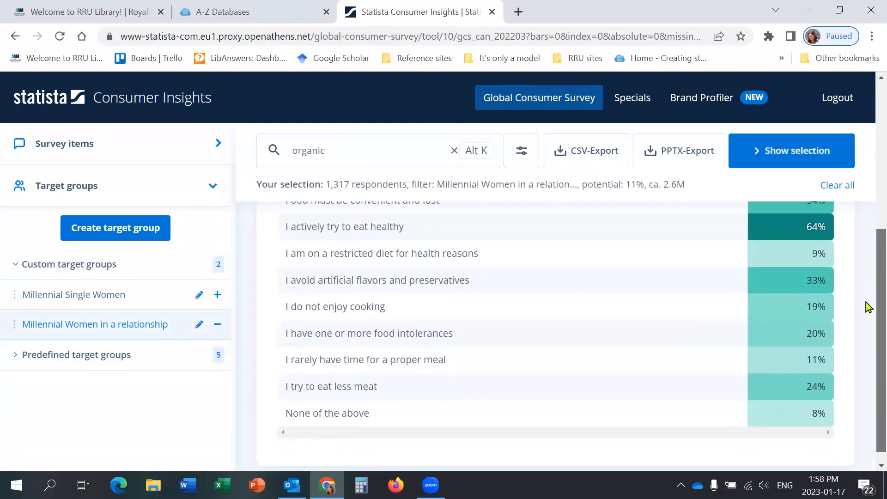
{"action": "scroll", "coordinate": [868, 242], "scroll_direction": "up", "scroll_amount": 6}
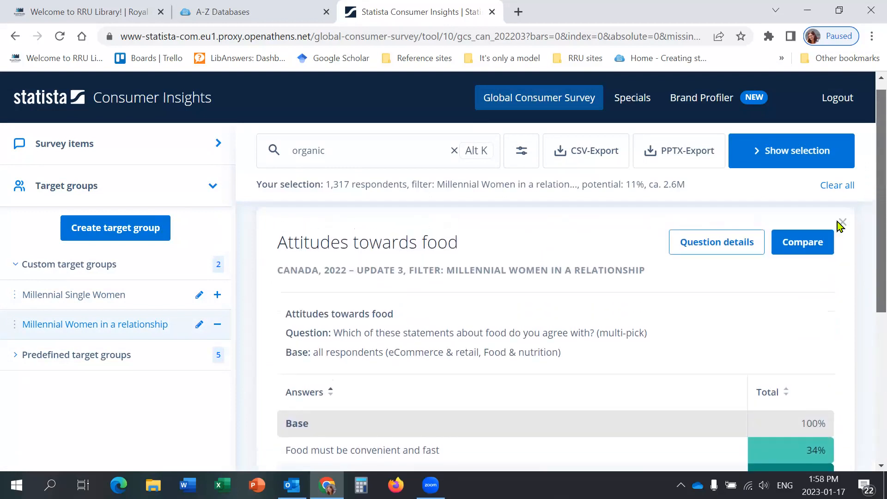
Step: Move Millennial Women in a relationship from the filter to the columns and compare the group's food attitudes with the total
{"action": "left_click", "coordinate": [841, 224]}
{"action": "left_click_drag", "start_coordinate": [719, 283], "coordinate": [393, 292]}
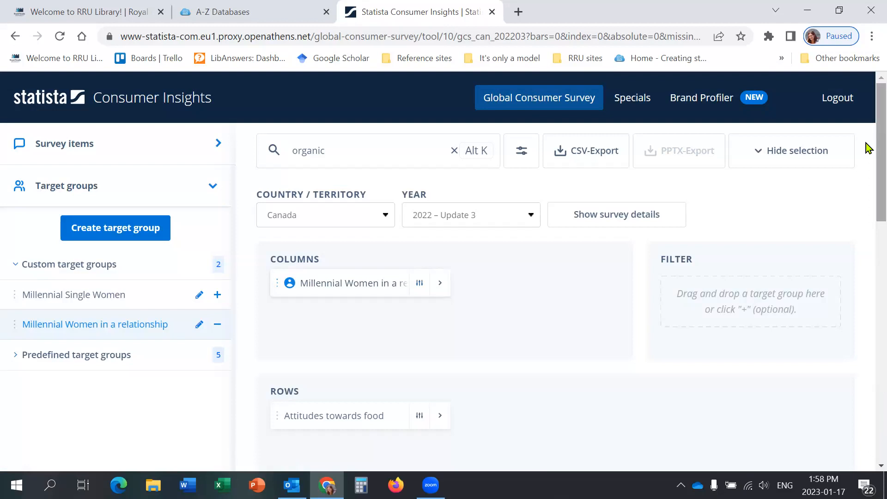
{"action": "scroll", "coordinate": [868, 232], "scroll_direction": "down", "scroll_amount": 4}
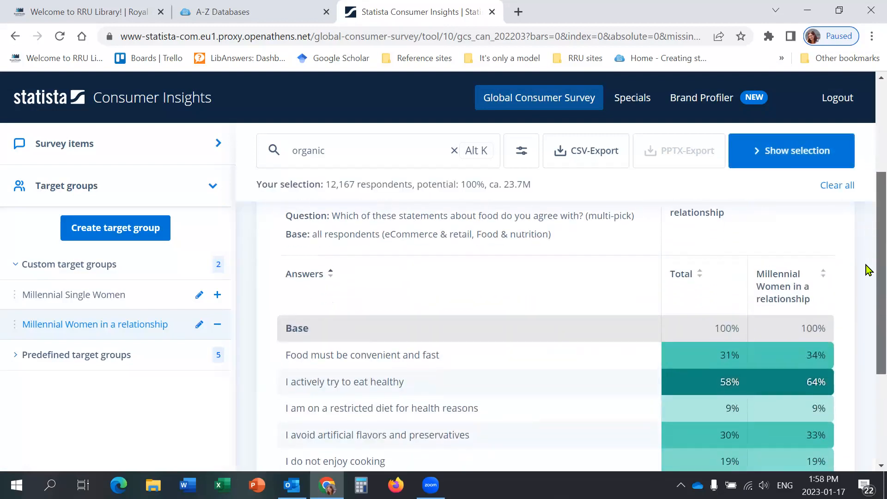
{"action": "scroll", "coordinate": [866, 278], "scroll_direction": "down", "scroll_amount": 3}
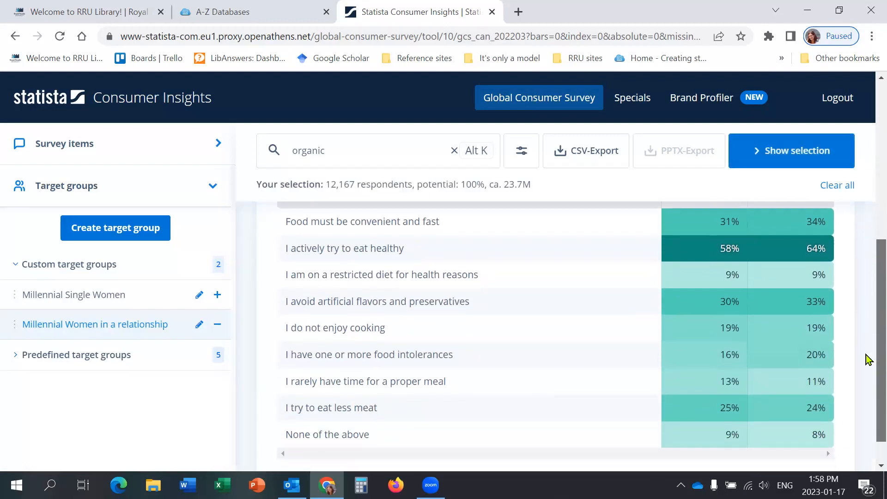
{"action": "scroll", "coordinate": [866, 217], "scroll_direction": "up", "scroll_amount": 5}
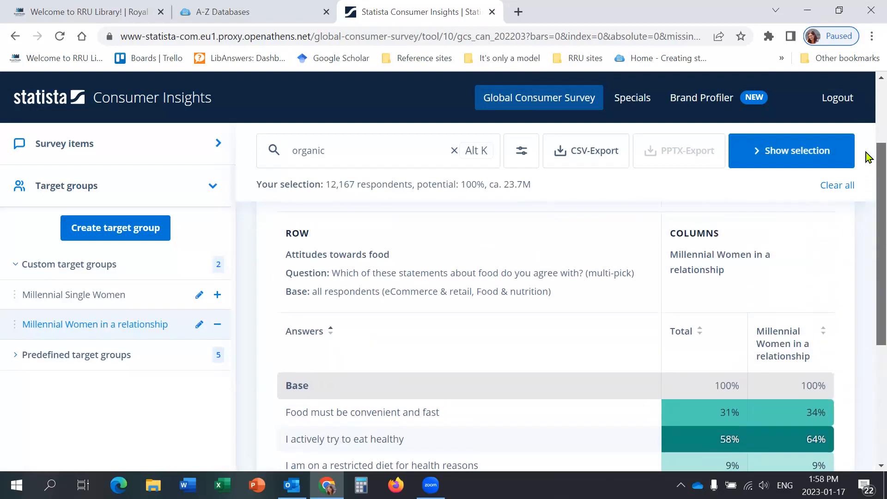
{"action": "scroll", "coordinate": [868, 160], "scroll_direction": "up", "scroll_amount": 2}
{"action": "scroll", "coordinate": [868, 190], "scroll_direction": "down", "scroll_amount": 7}
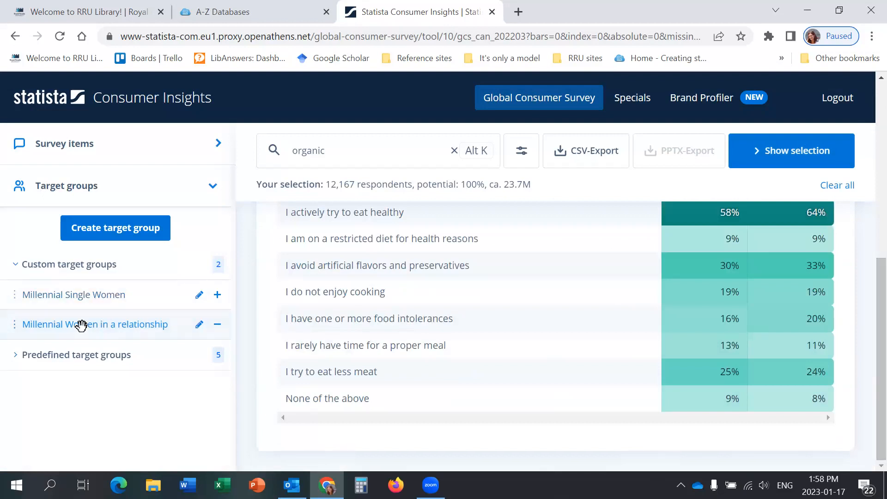
Step: Apply Millennial Women in a relationship as a filter too, and review the group's definition without saving changes
{"action": "left_click", "coordinate": [199, 327]}
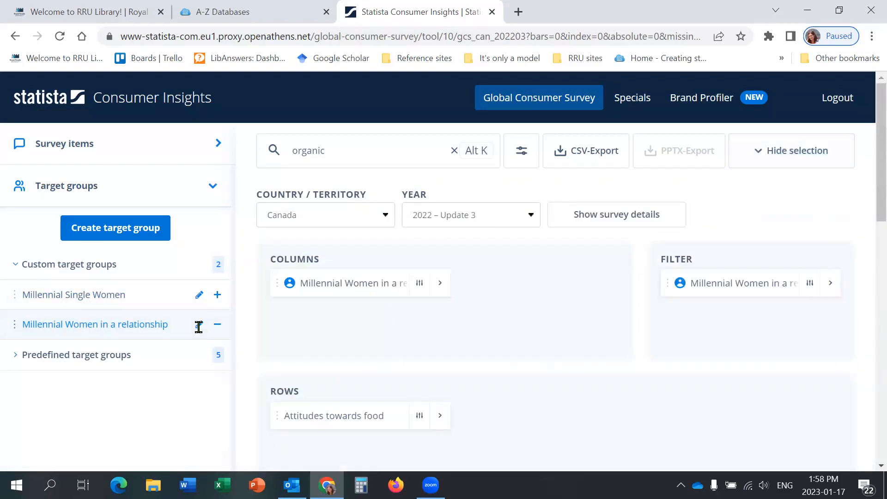
{"action": "left_click", "coordinate": [199, 325]}
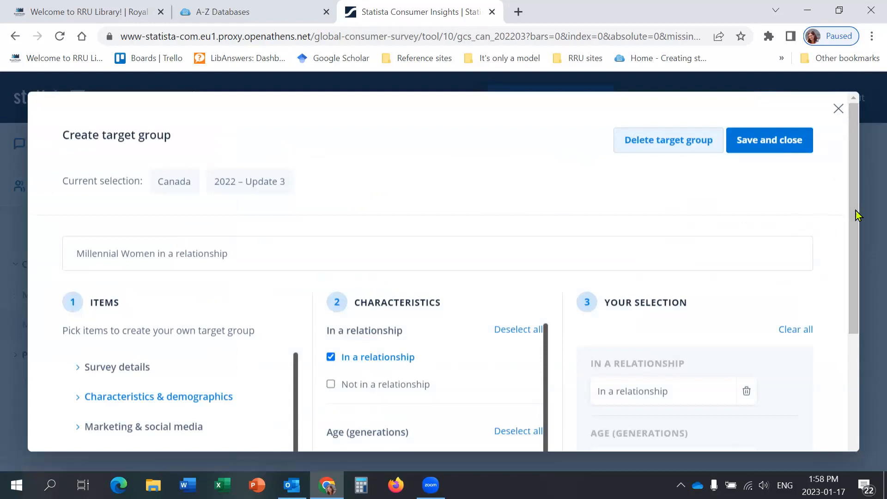
{"action": "scroll", "coordinate": [841, 328], "scroll_direction": "down", "scroll_amount": 4}
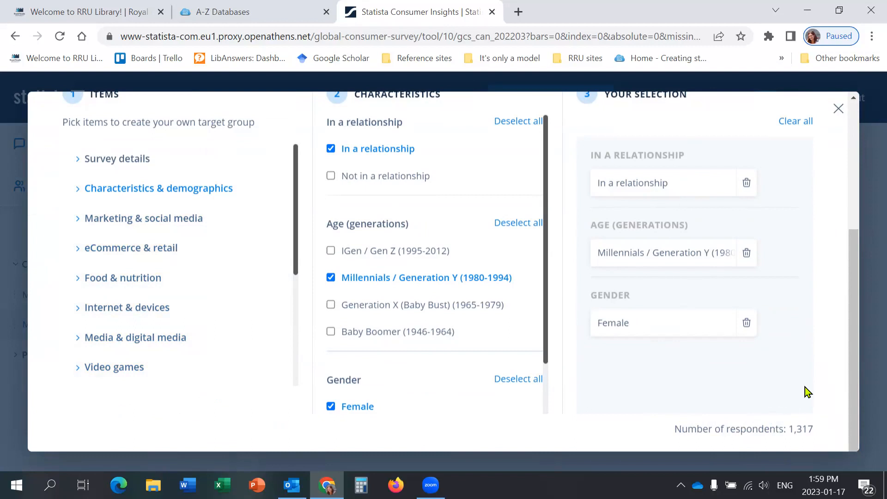
{"action": "scroll", "coordinate": [789, 156], "scroll_direction": "up", "scroll_amount": 5}
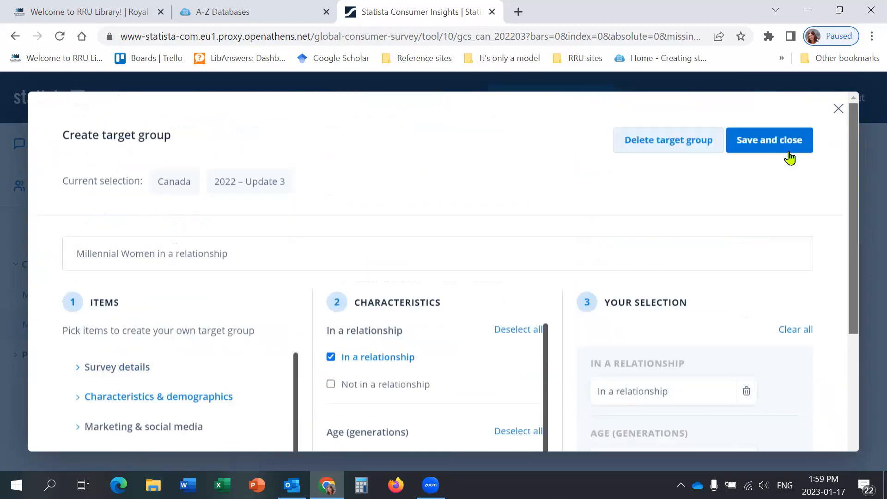
{"action": "left_click", "coordinate": [840, 113]}
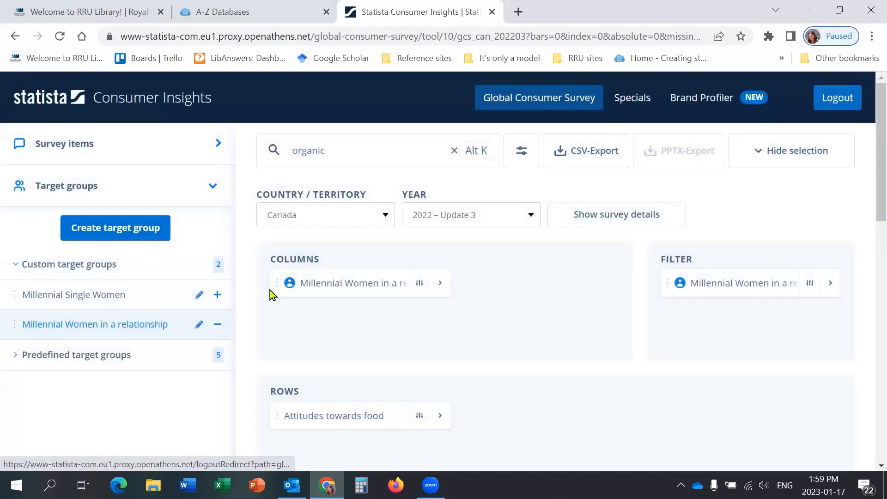